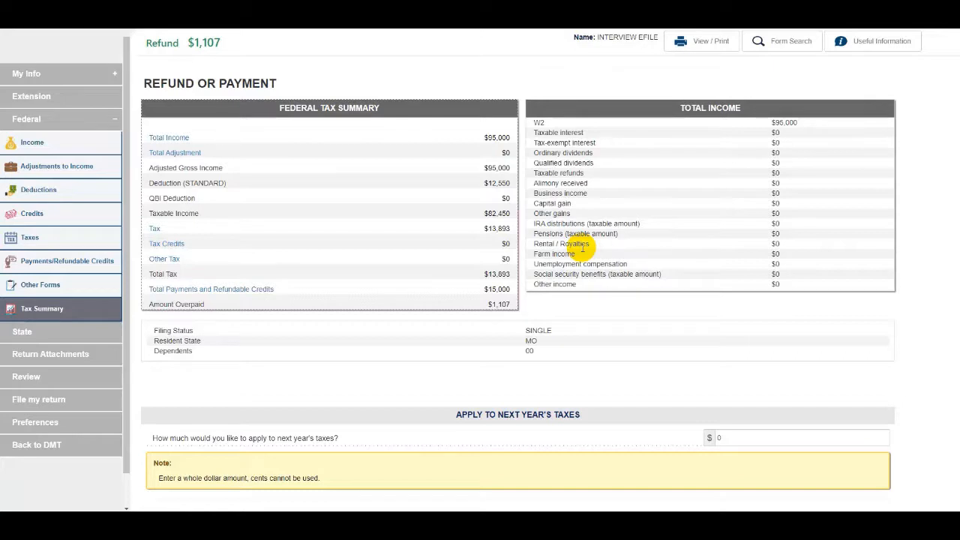
# - Proceed through the federal tax summary to the state section, keeping the paper check refund and no 2022 estimated payment vouchers
pyautogui.scroll(-2, 582, 248)
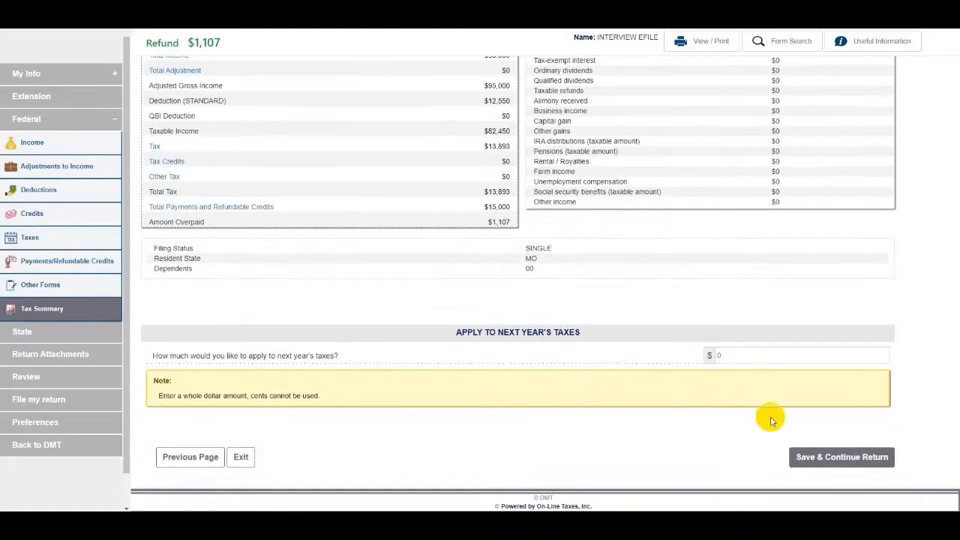
pyautogui.click(805, 458)
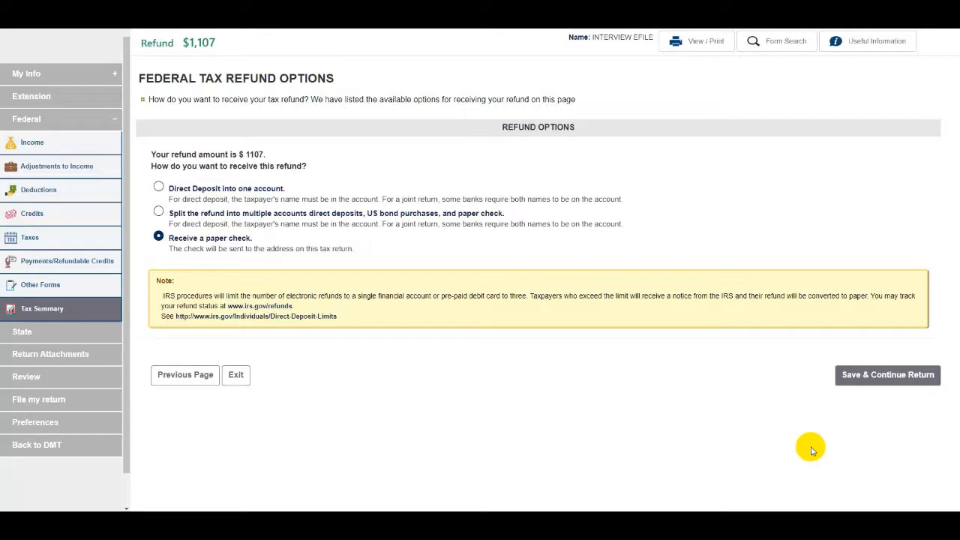
pyautogui.click(884, 381)
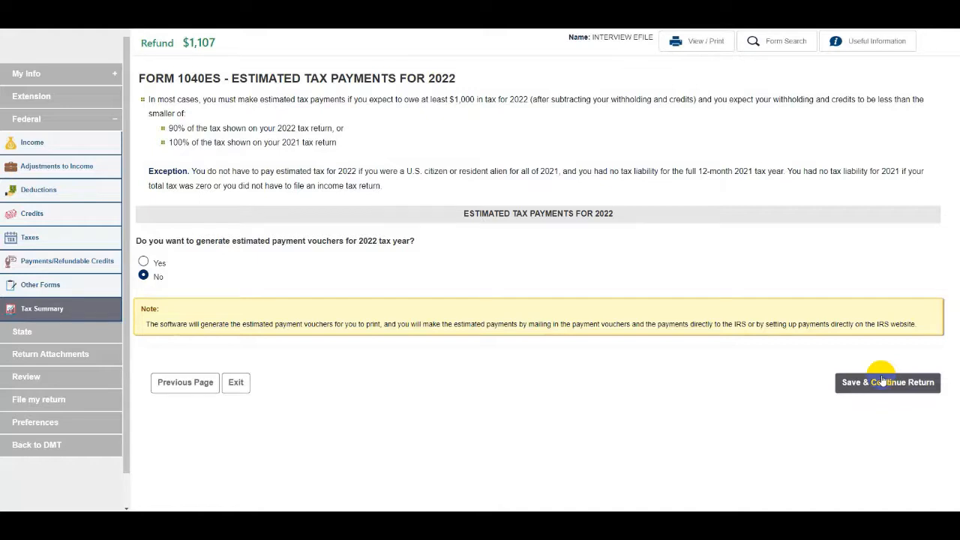
pyautogui.click(885, 384)
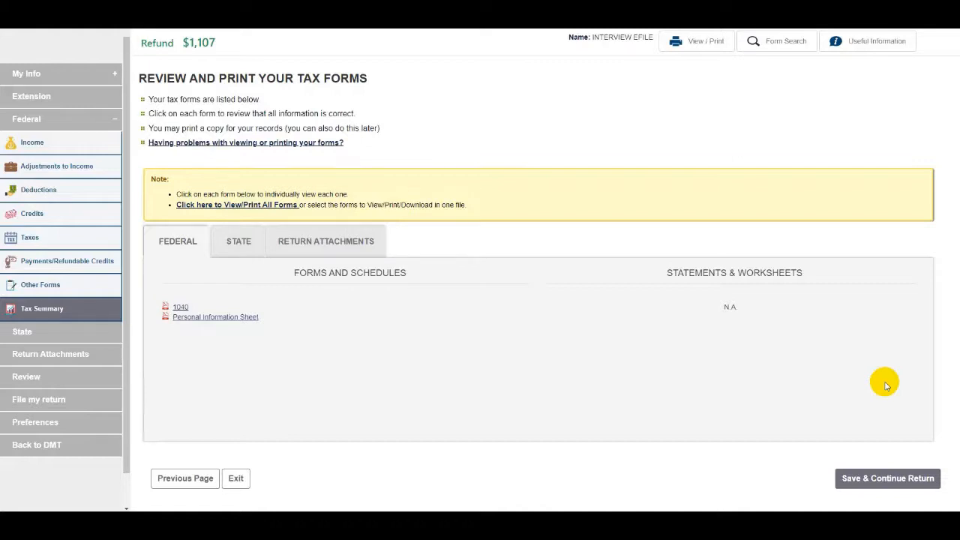
pyautogui.click(884, 480)
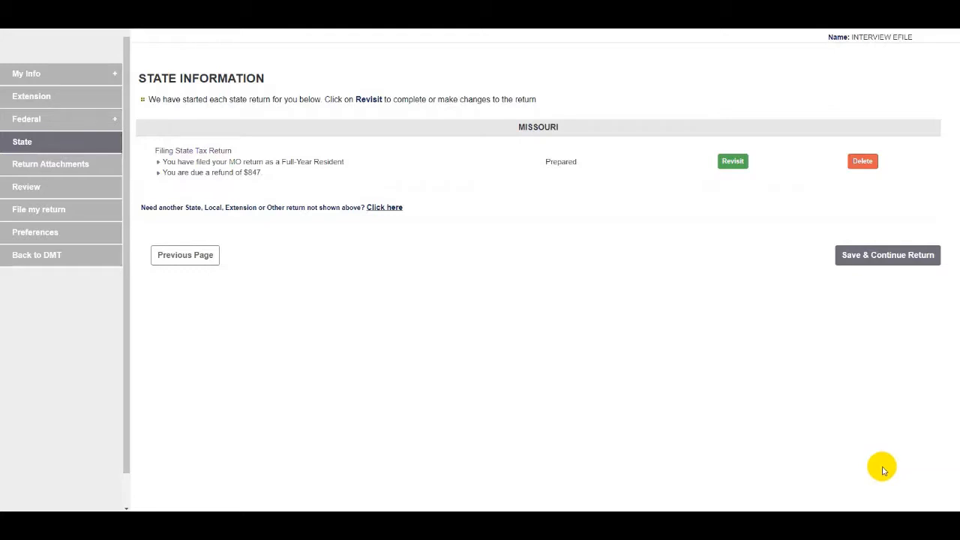
# - Continue past the Missouri return, keeping No for an assigned Identity Protection PIN and e-filing for the federal return
pyautogui.click(861, 257)
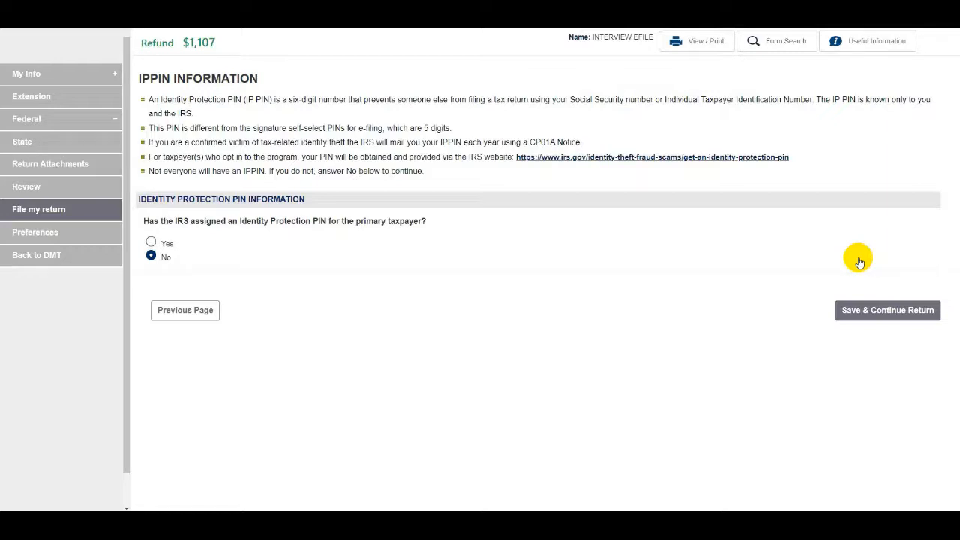
pyautogui.click(882, 312)
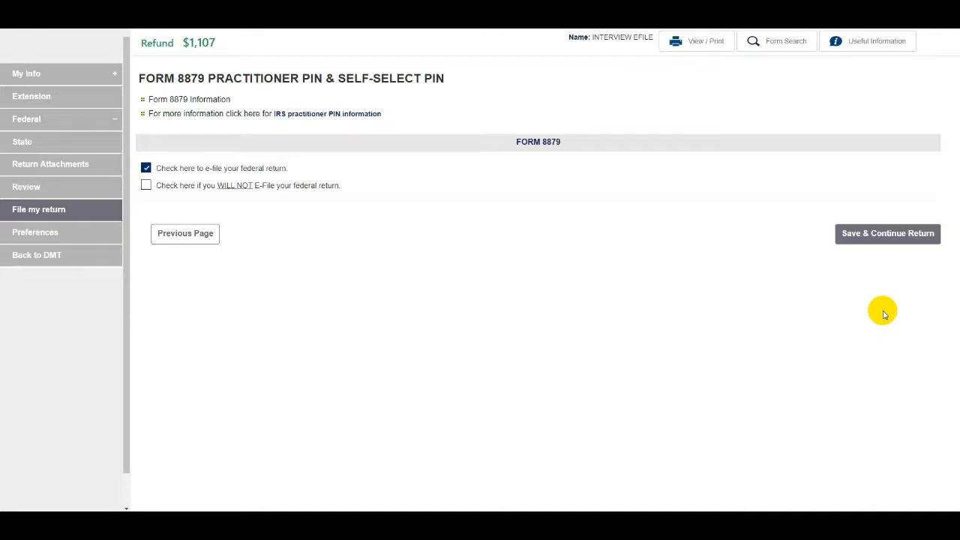
pyautogui.click(881, 235)
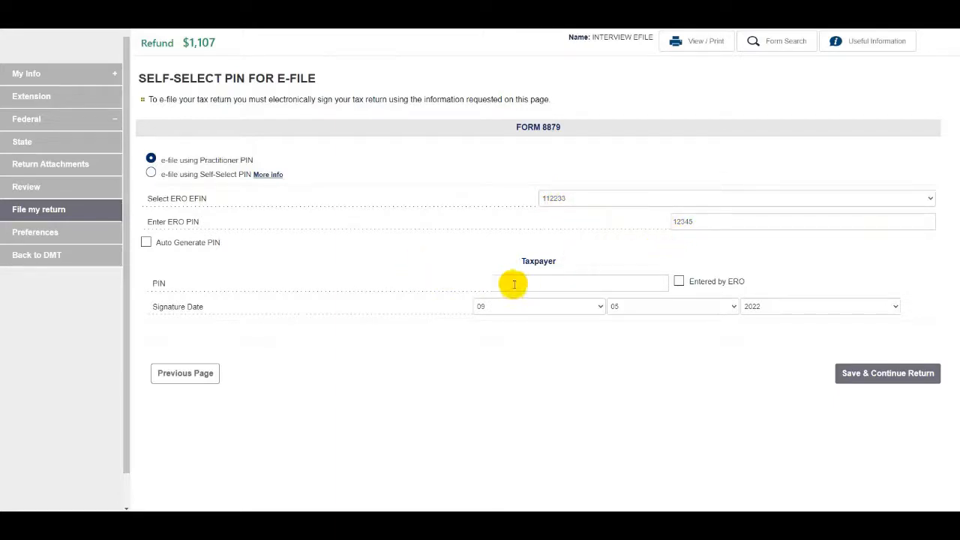
# - Auto-generate the taxpayer's PIN for the Form 8879 practitioner PIN signature, mark it as entered by ERO, and save
pyautogui.click(146, 242)
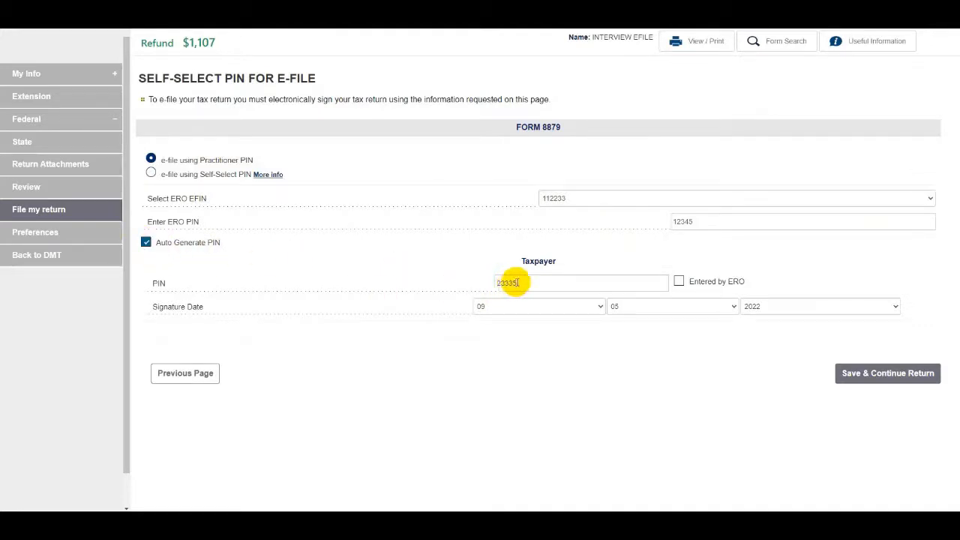
pyautogui.click(679, 286)
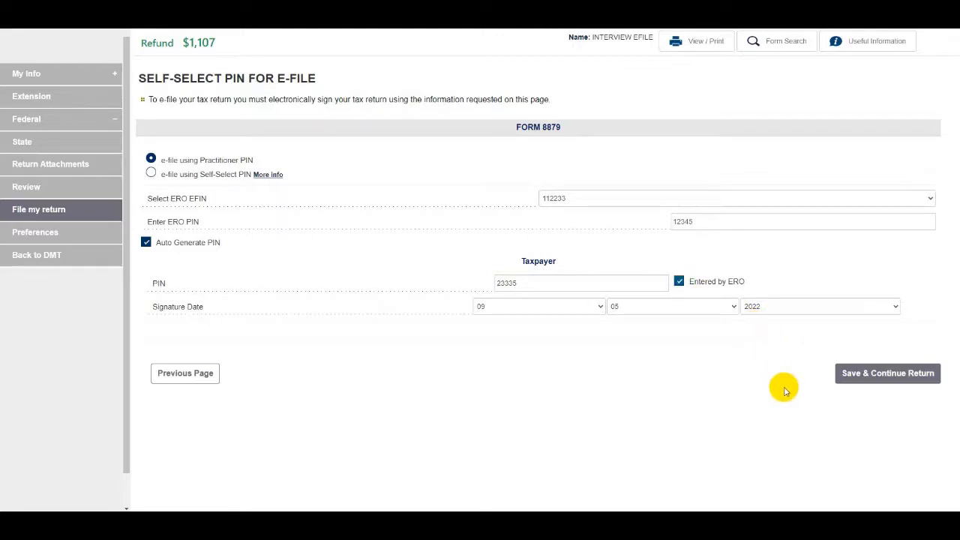
pyautogui.click(869, 376)
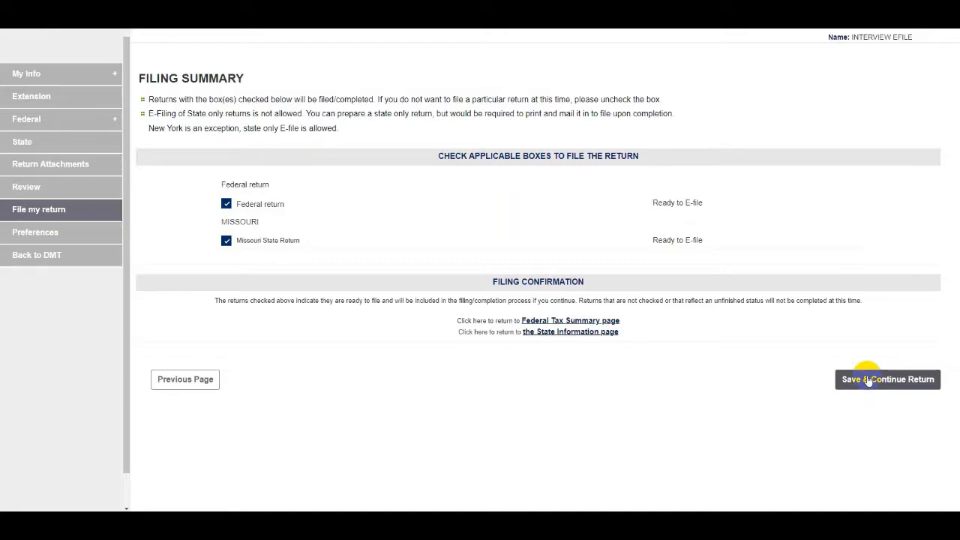
# - Confirm the federal and Missouri filing and refund selections, and save the return as completed, filed electronically and reviewed
pyautogui.click(868, 381)
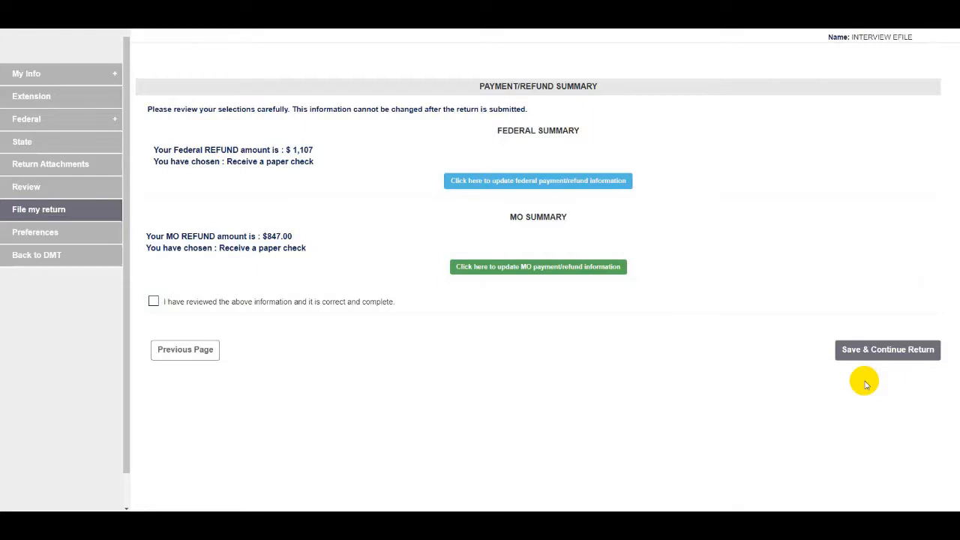
pyautogui.click(153, 303)
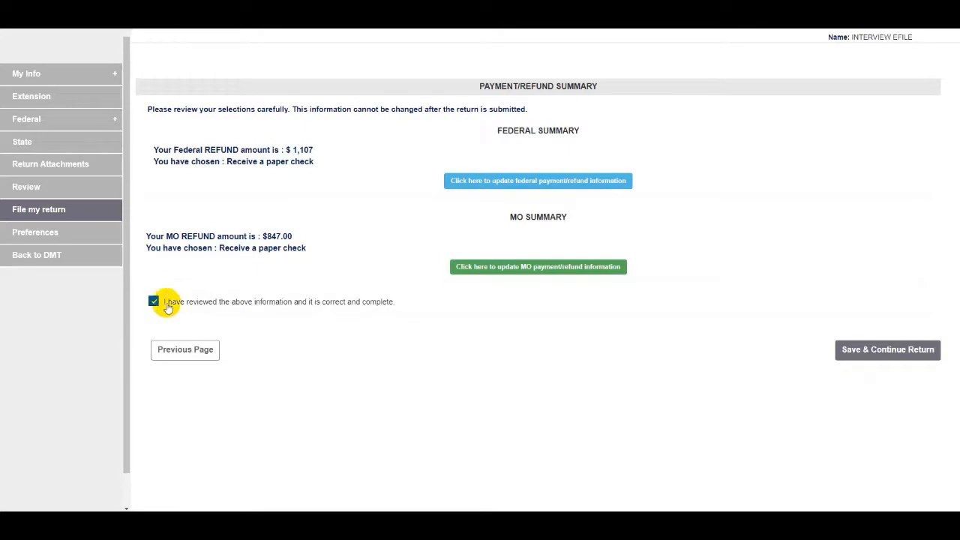
pyautogui.click(889, 351)
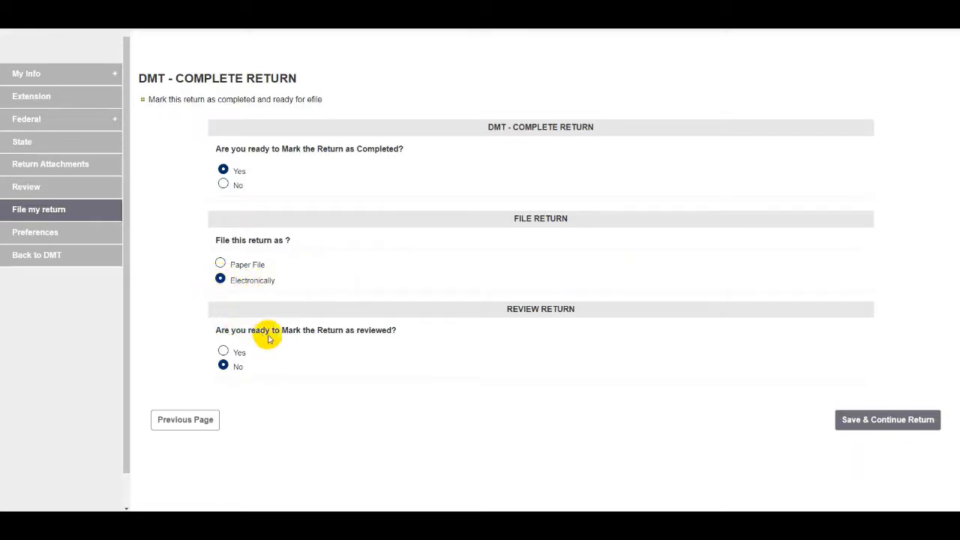
pyautogui.click(224, 351)
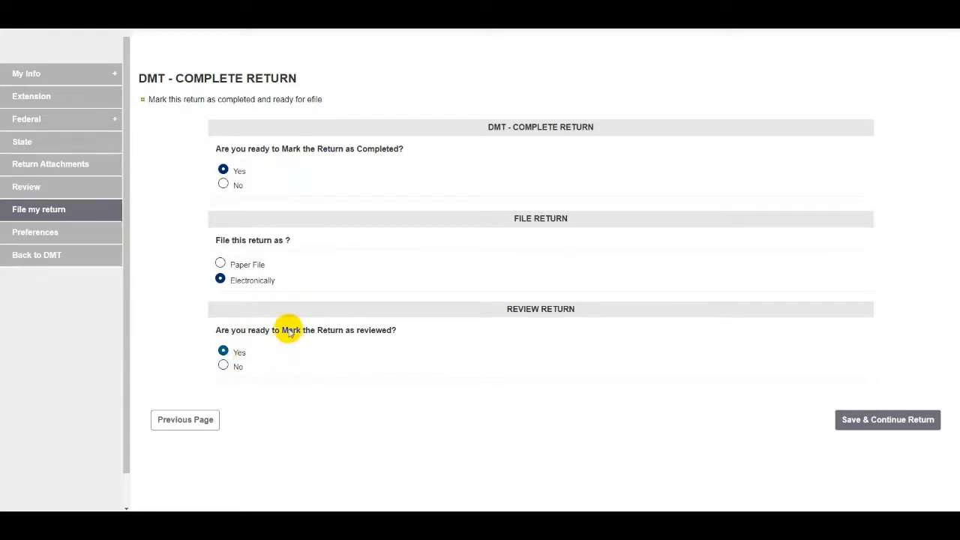
pyautogui.click(874, 423)
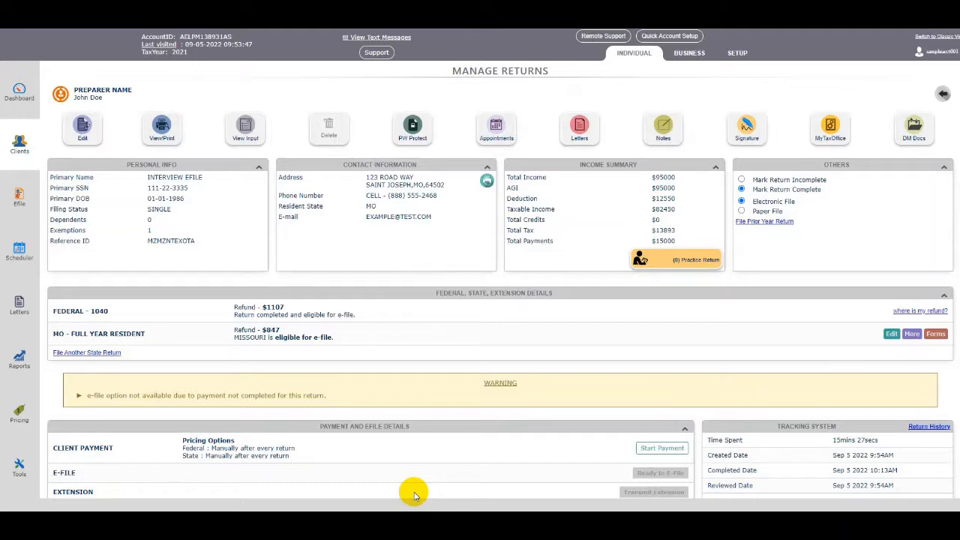
# - Start a new client payment invoice with a federal charge of $250 and a Missouri charge of $75
pyautogui.scroll(-1, 426, 454)
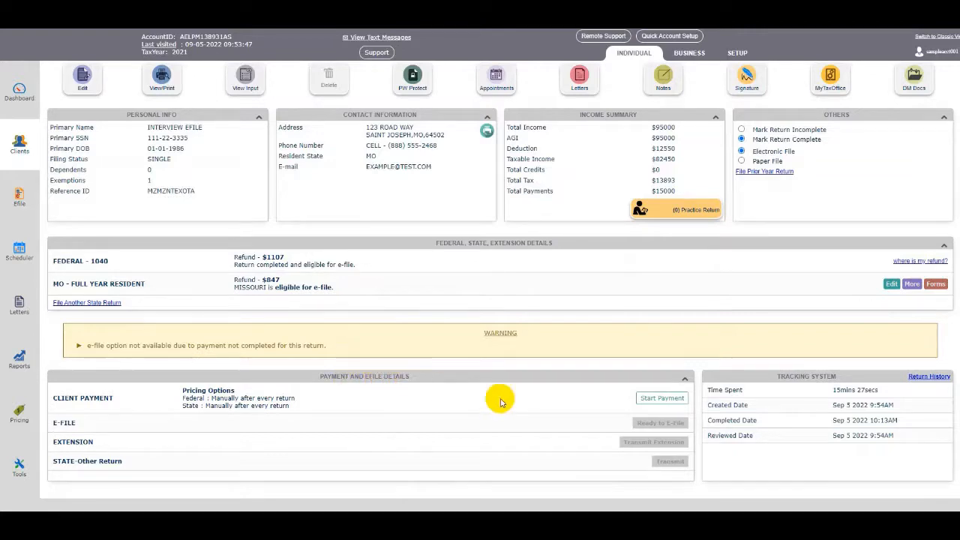
pyautogui.click(649, 401)
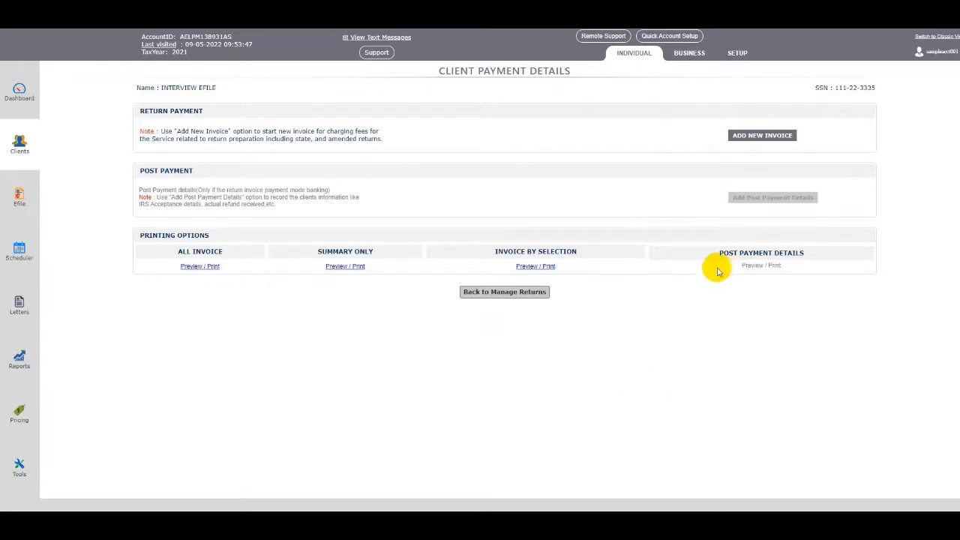
pyautogui.click(761, 138)
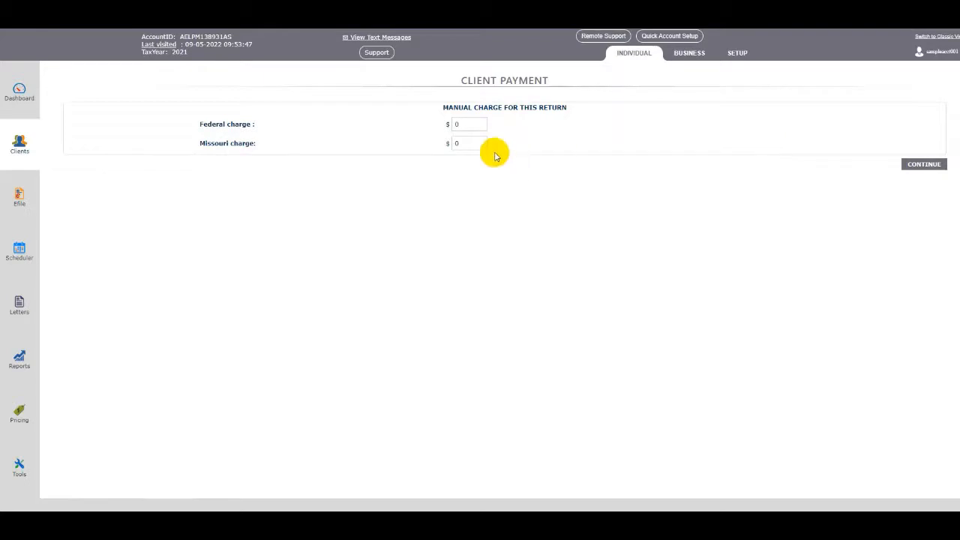
pyautogui.moveTo(467, 126); pyautogui.dragTo(454, 126)
pyautogui.write('250')
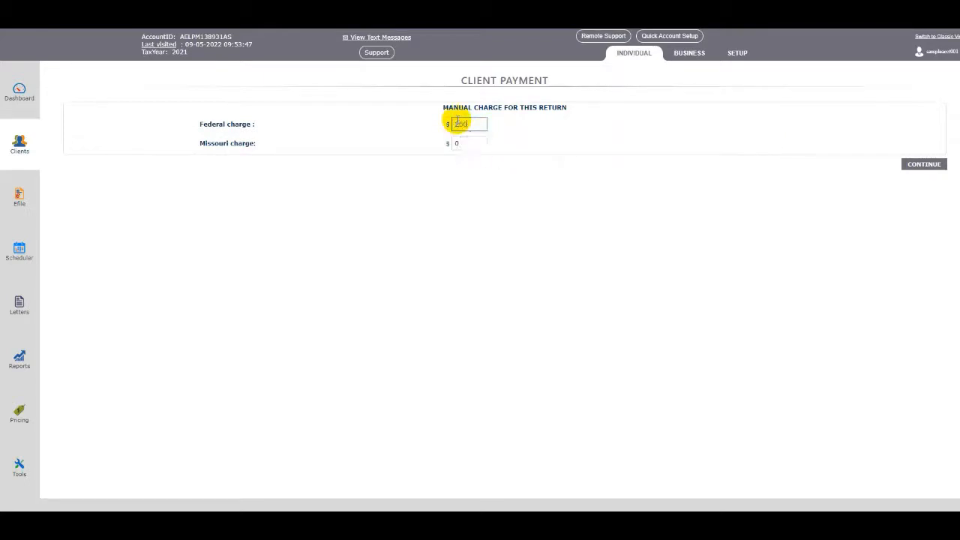
pyautogui.press('Tab')
pyautogui.write('75')
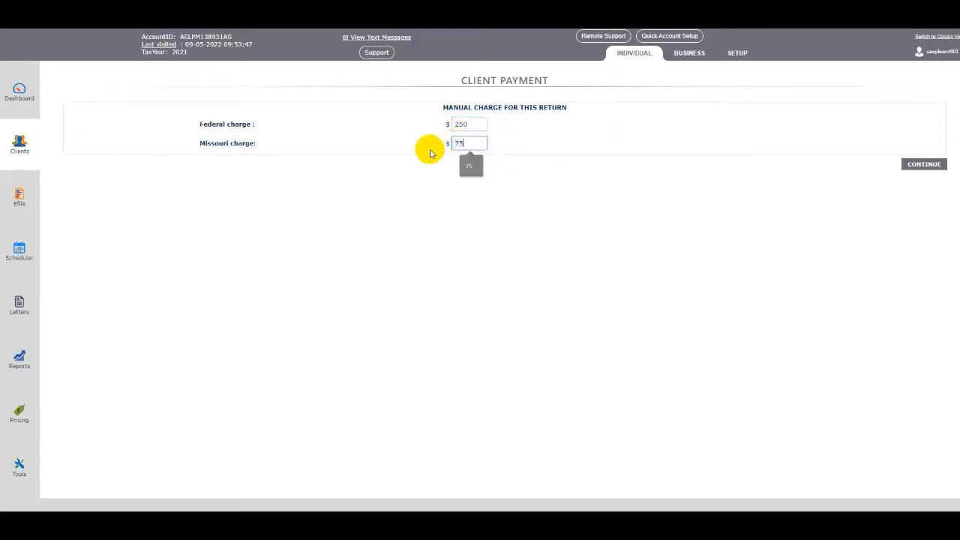
pyautogui.click(922, 164)
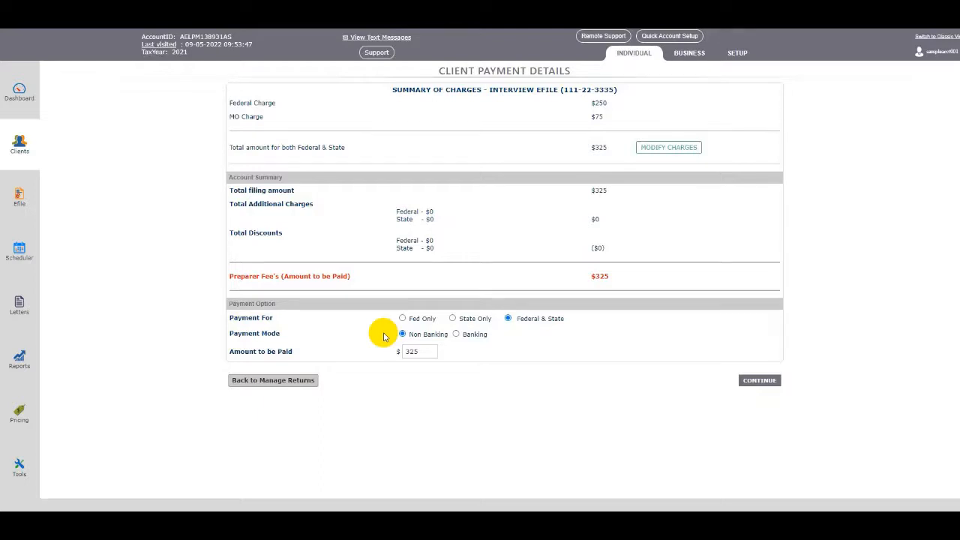
# - Record a $325 non-banking cash payment for Federal & State, mark the invoice as completed, and return to Manage Returns
pyautogui.click(759, 381)
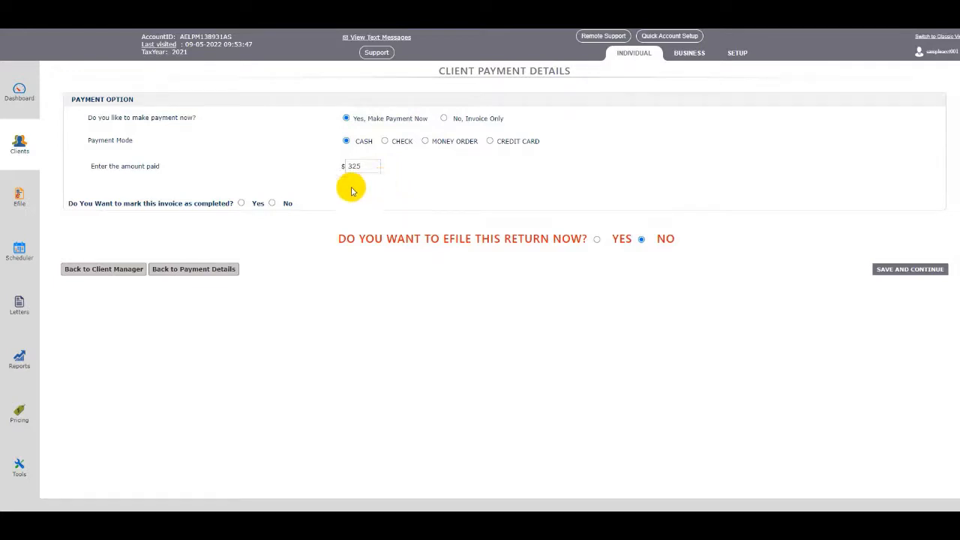
pyautogui.click(241, 204)
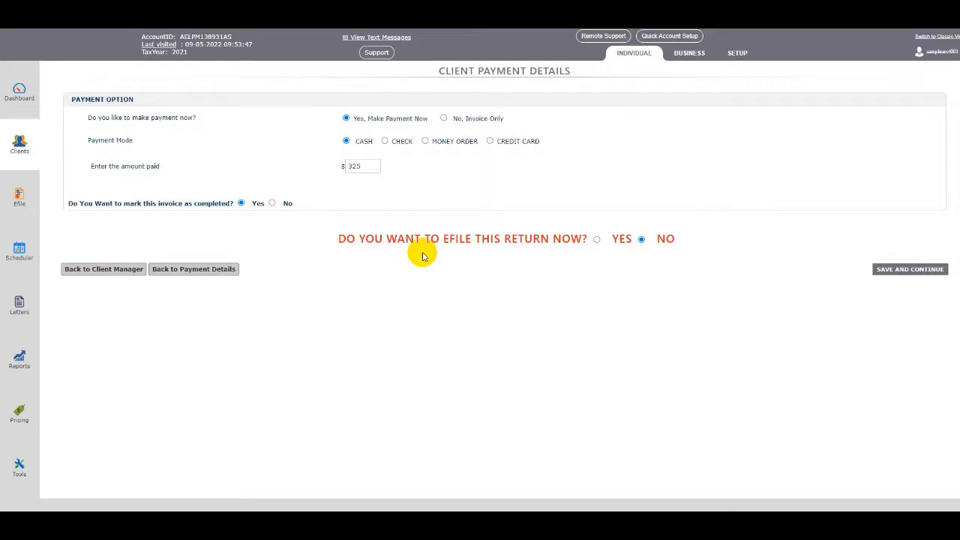
pyautogui.click(885, 270)
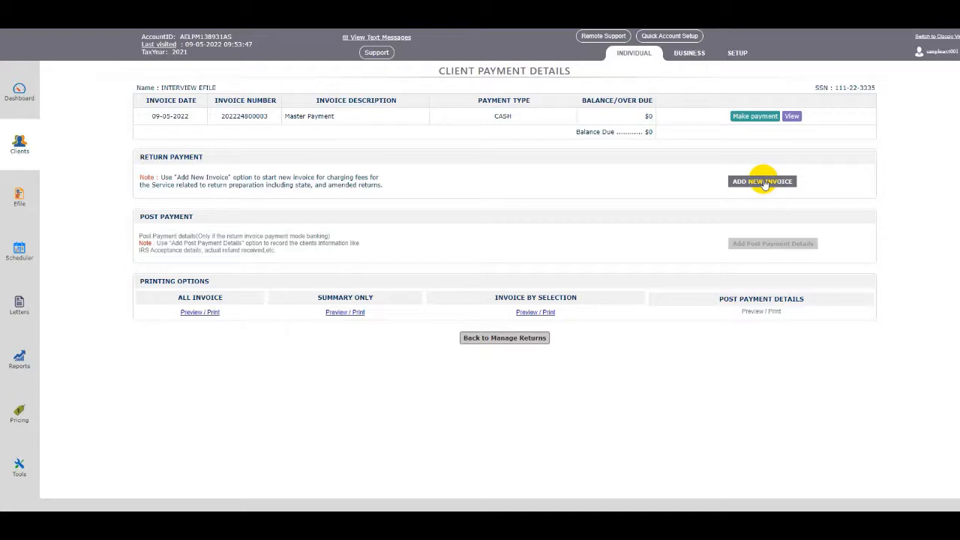
pyautogui.click(522, 338)
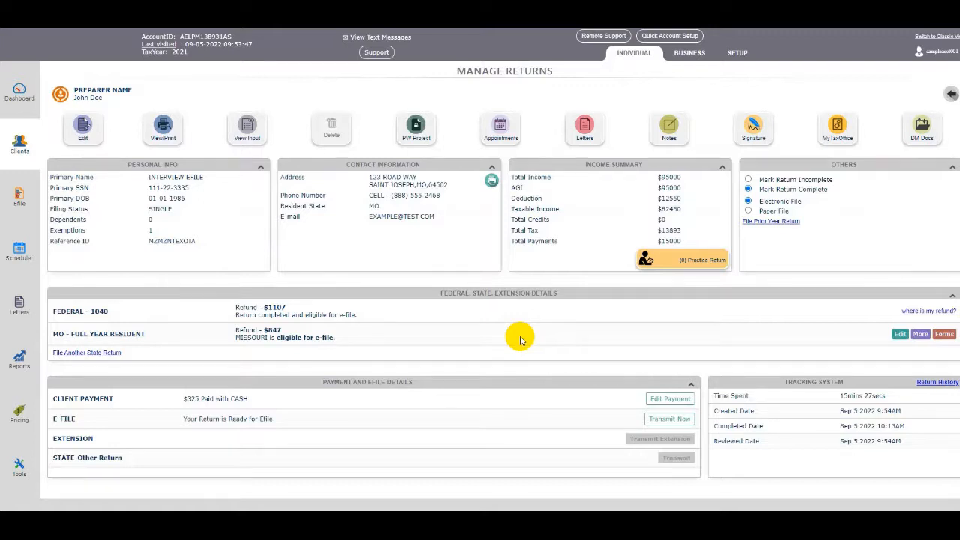
# - Transmit the federal 1040 e-file with MO as the state piggyback e-file
pyautogui.click(659, 425)
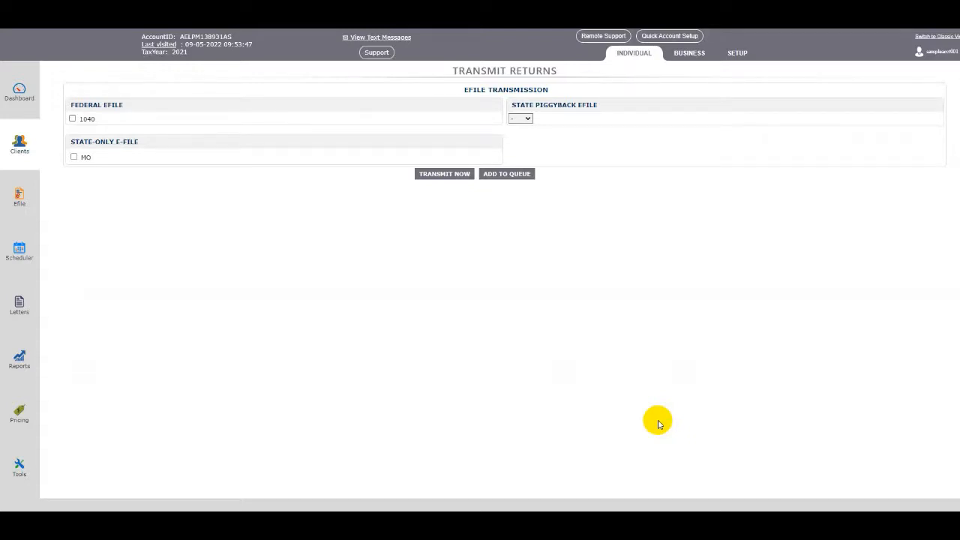
pyautogui.click(74, 158)
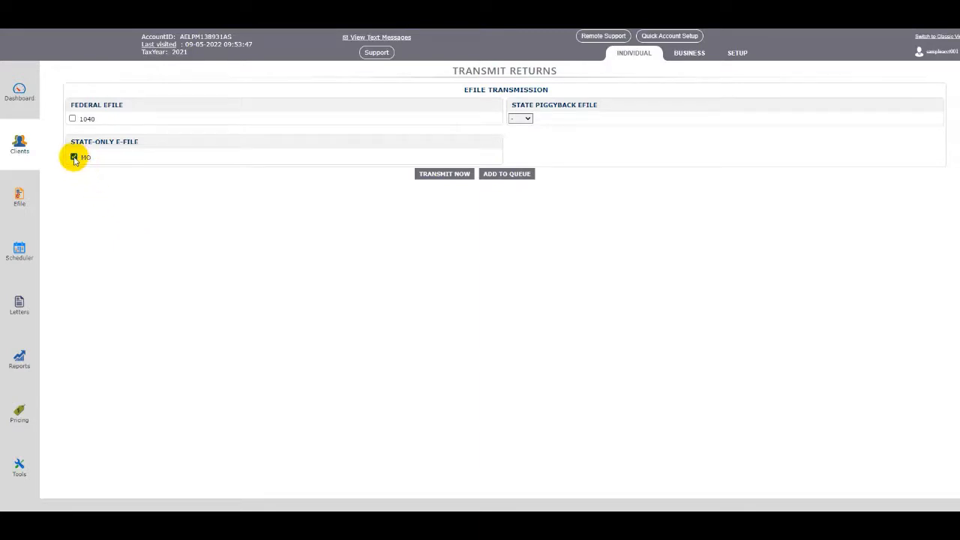
pyautogui.click(74, 158)
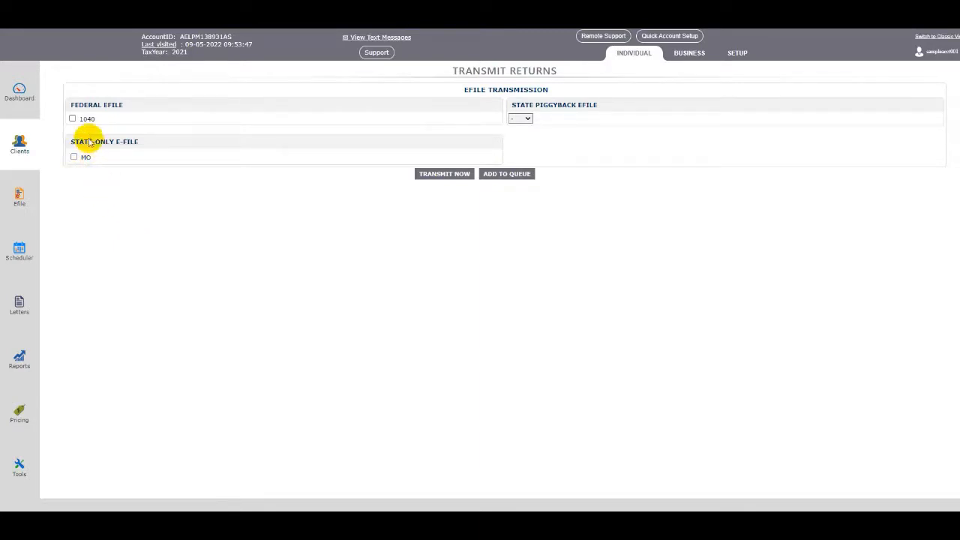
pyautogui.click(72, 119)
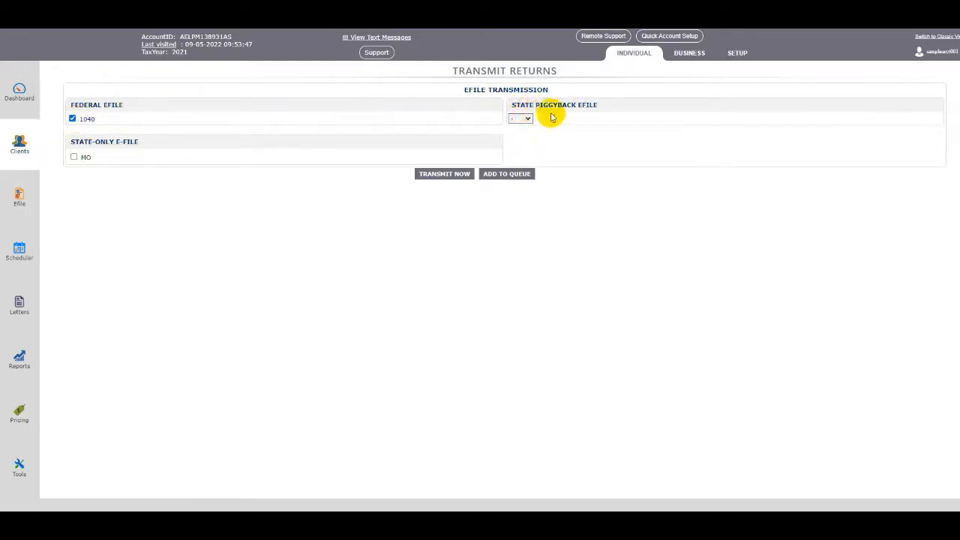
pyautogui.click(523, 119)
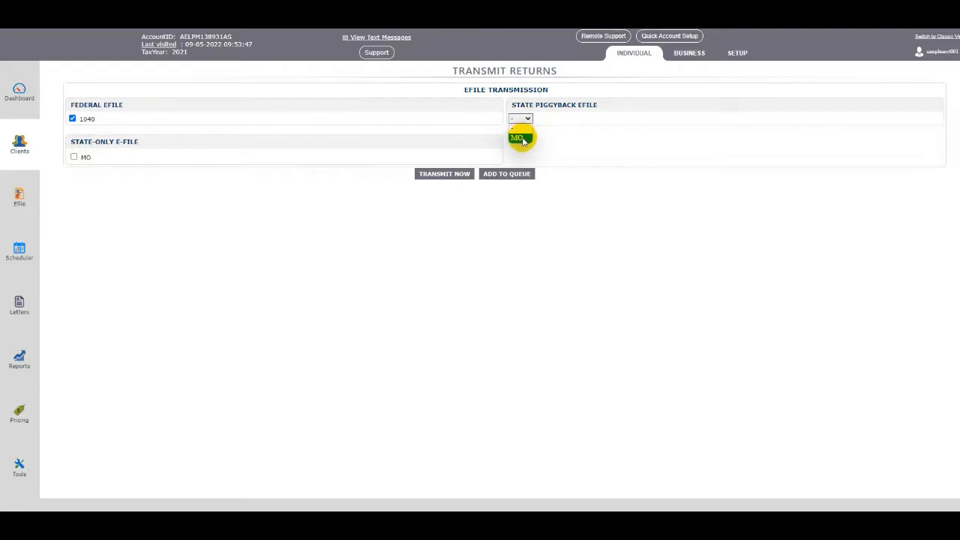
pyautogui.click(523, 139)
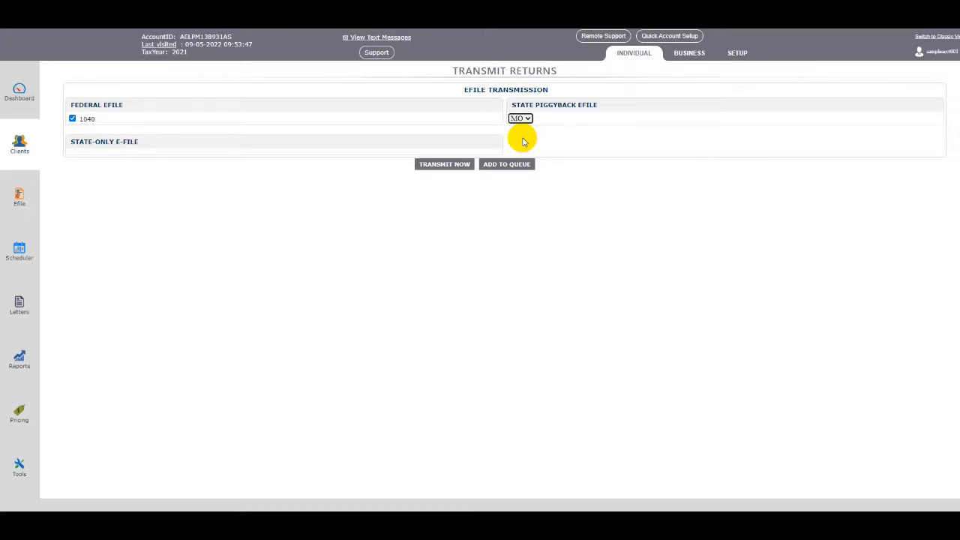
pyautogui.click(458, 165)
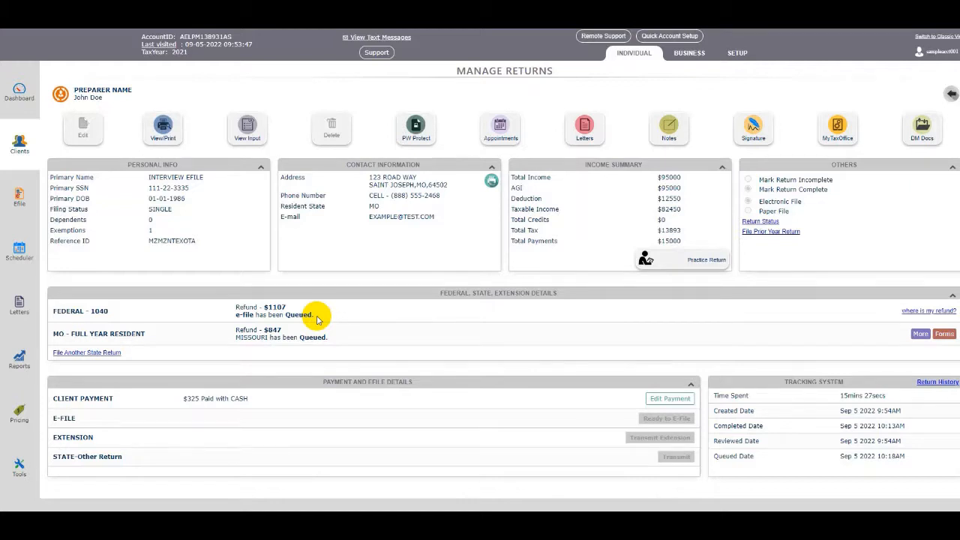
# - View the queued returns in the e-file return status list
pyautogui.click(18, 199)
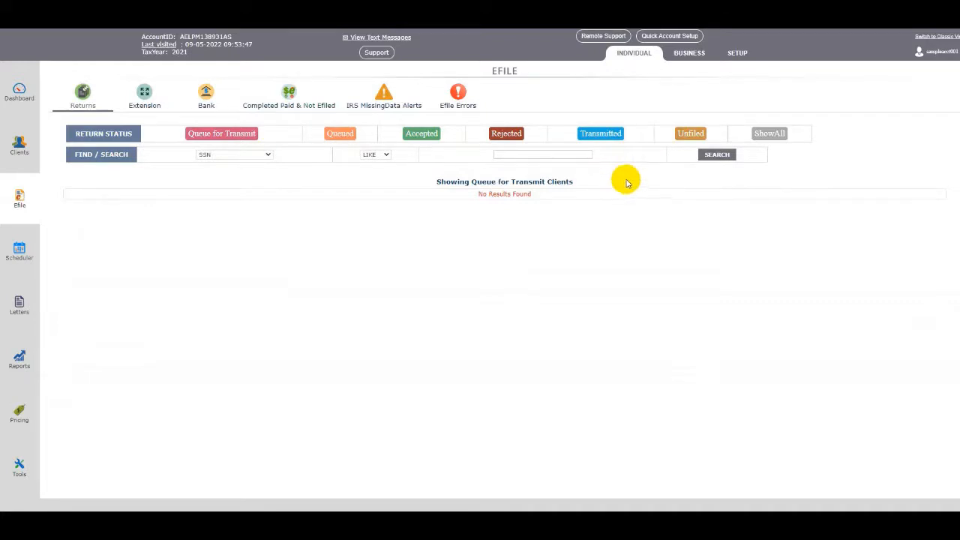
pyautogui.click(342, 134)
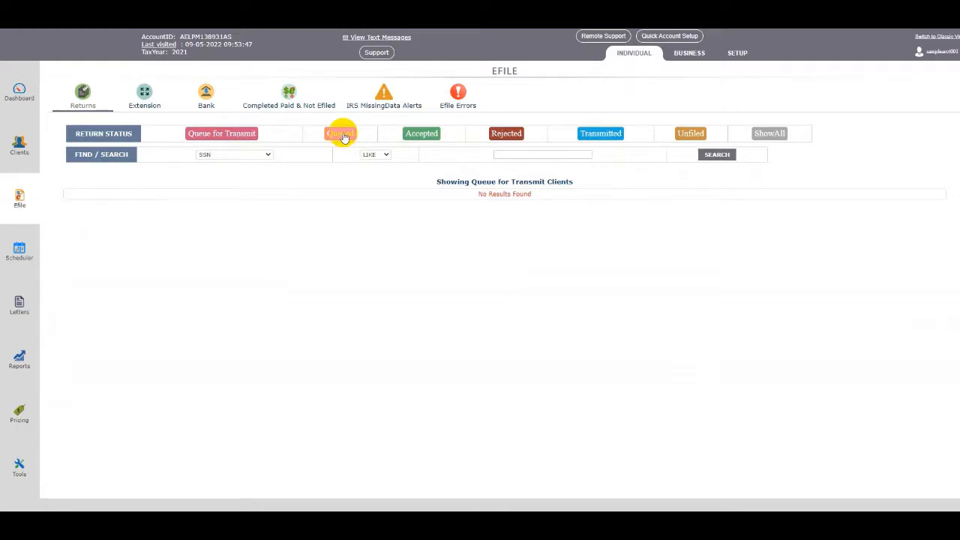